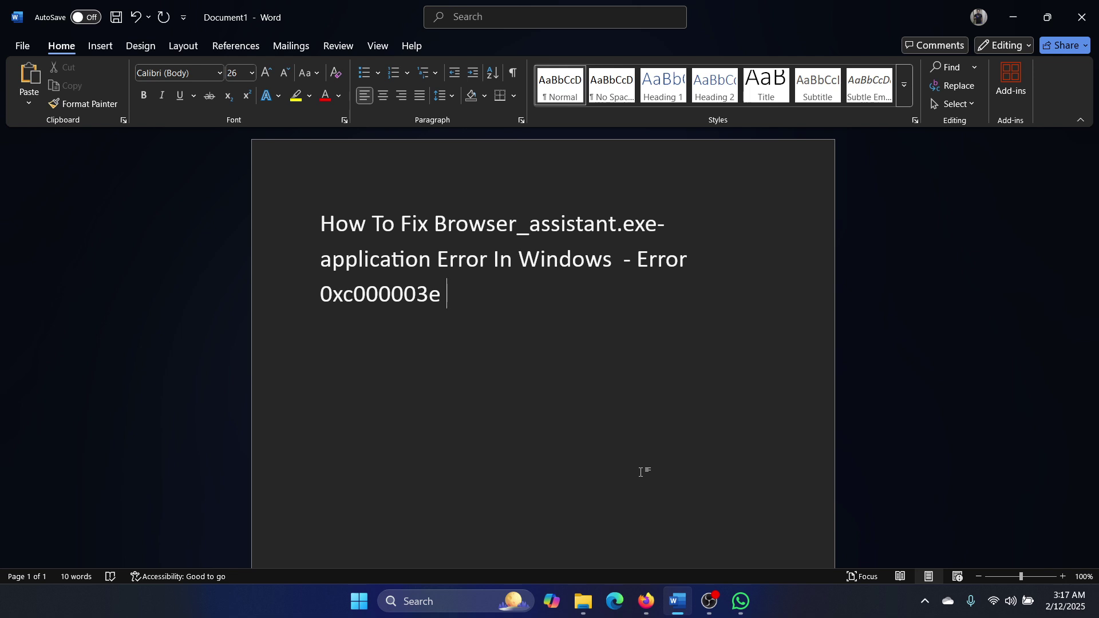
- Uninstall Google Chrome from Installed apps, confirming until Chrome's own uninstall prompt appears
left_click(454, 601)
type("chr")
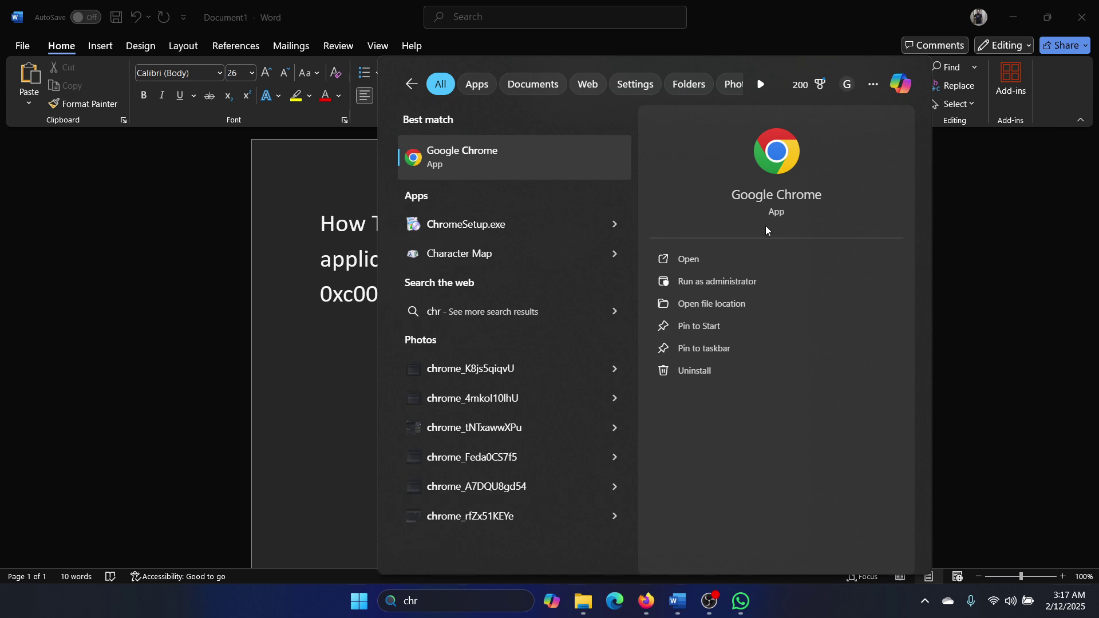
left_click(739, 371)
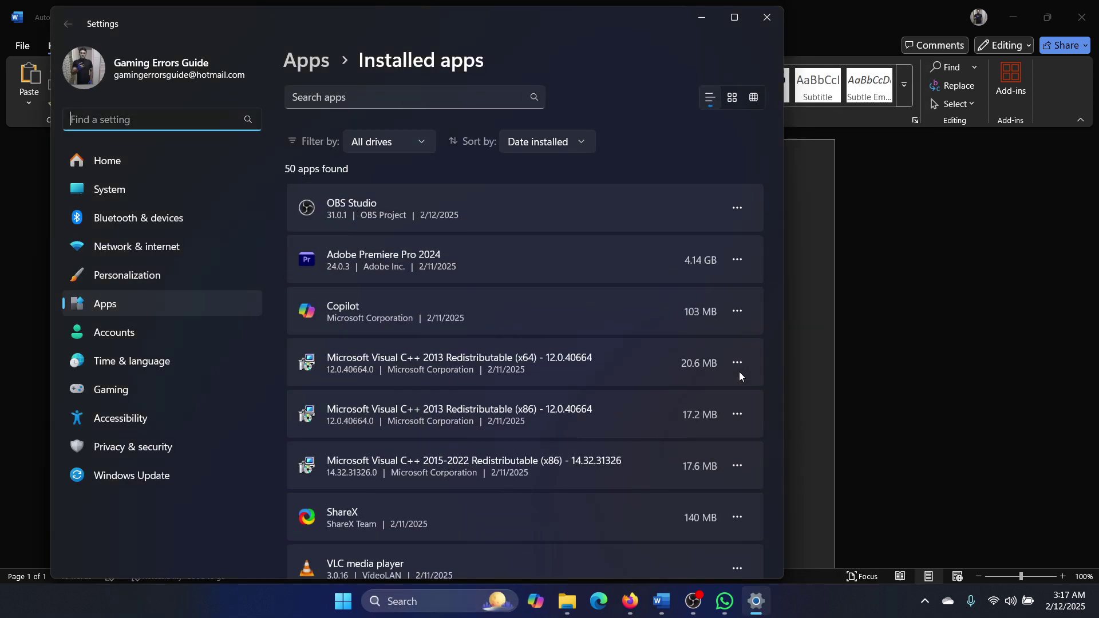
scroll(739, 372, "down", 3)
scroll(739, 372, "down", 3)
scroll(740, 369, "down", 2)
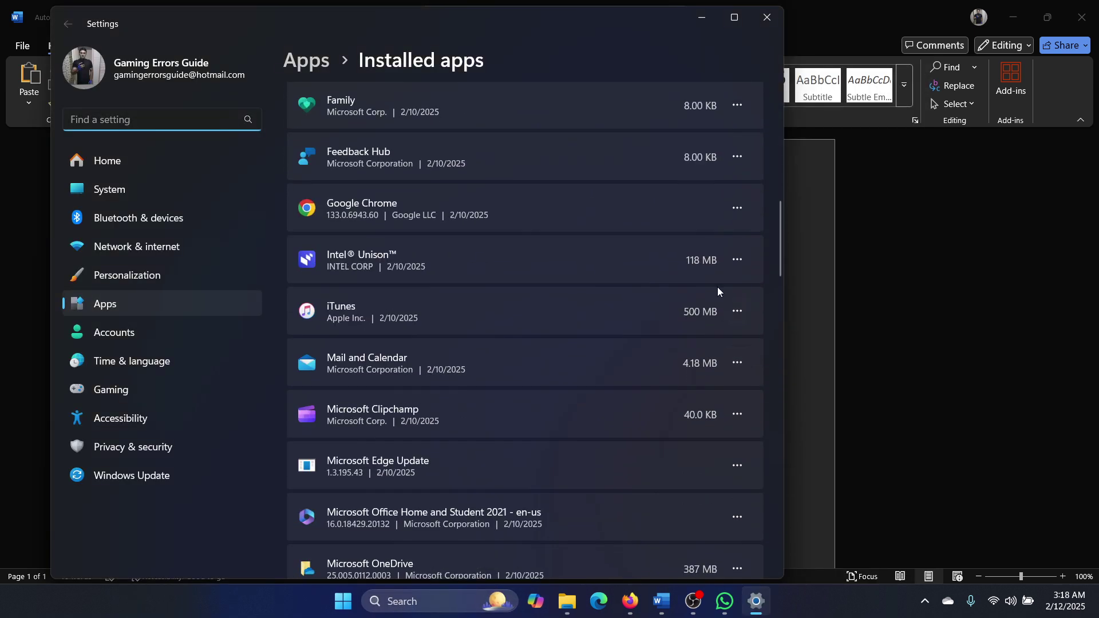
left_click(737, 208)
left_click(648, 262)
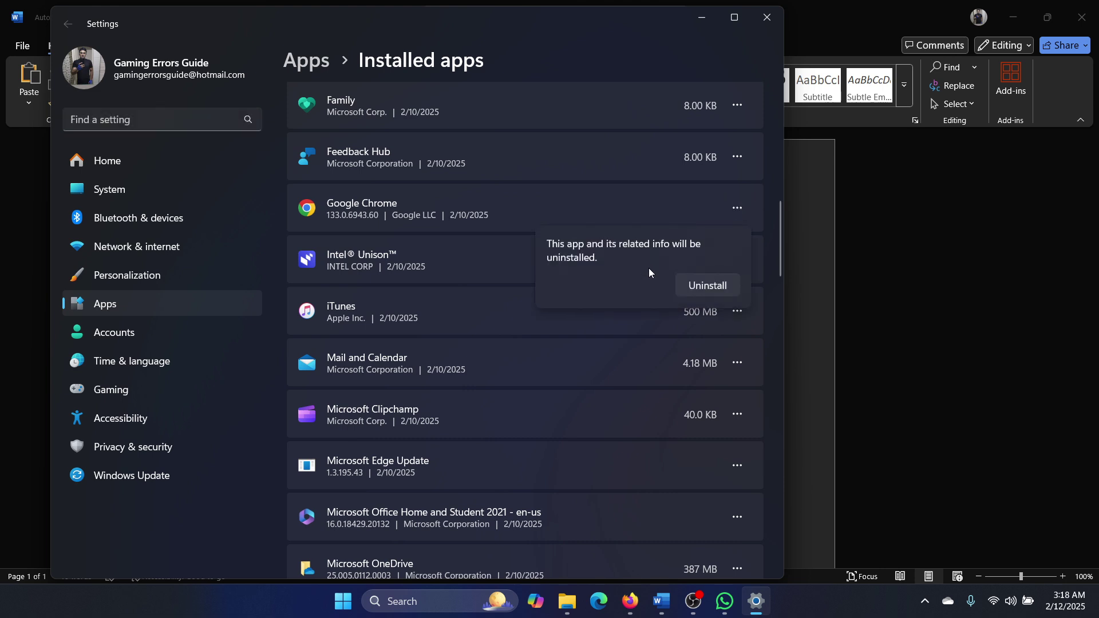
left_click(713, 290)
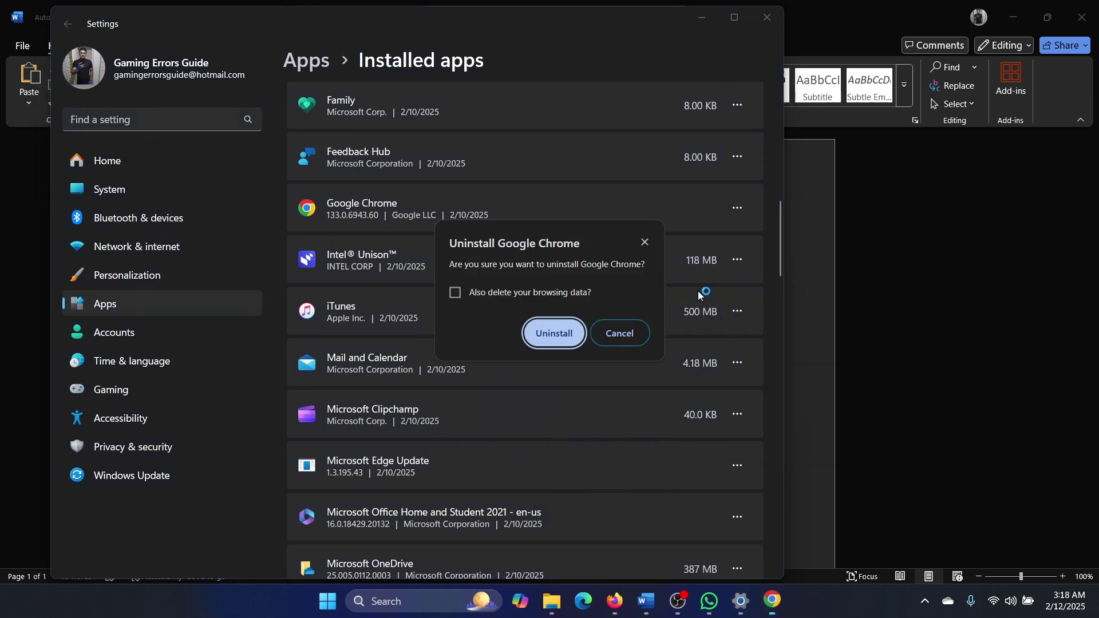
- Confirm Chrome's uninstall prompt, then start a new Microsoft Edge tab
left_click(554, 333)
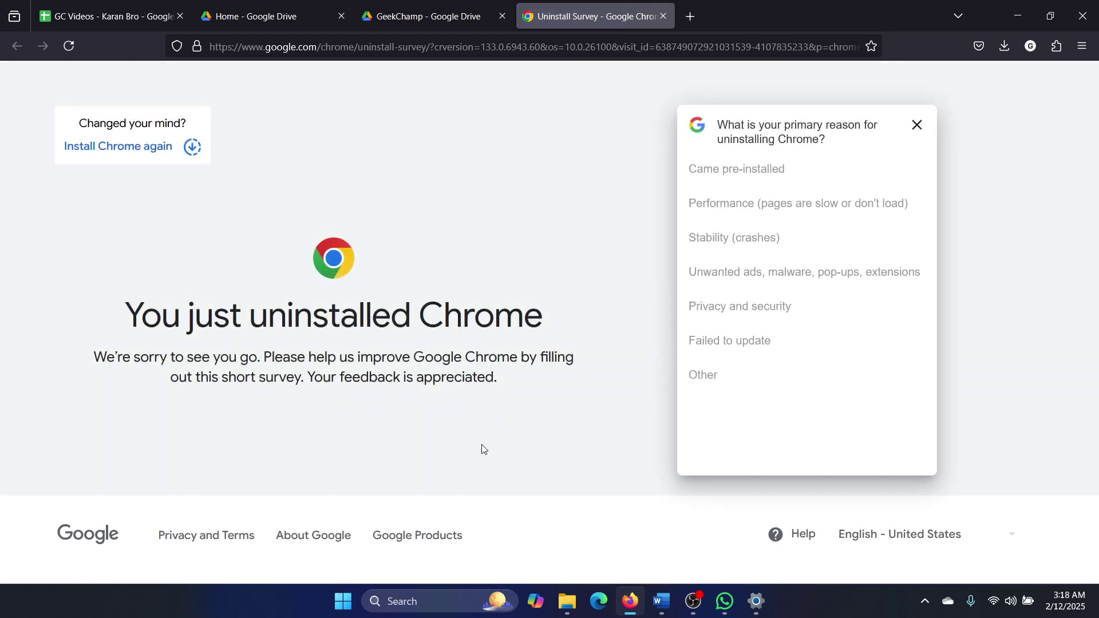
left_click(599, 601)
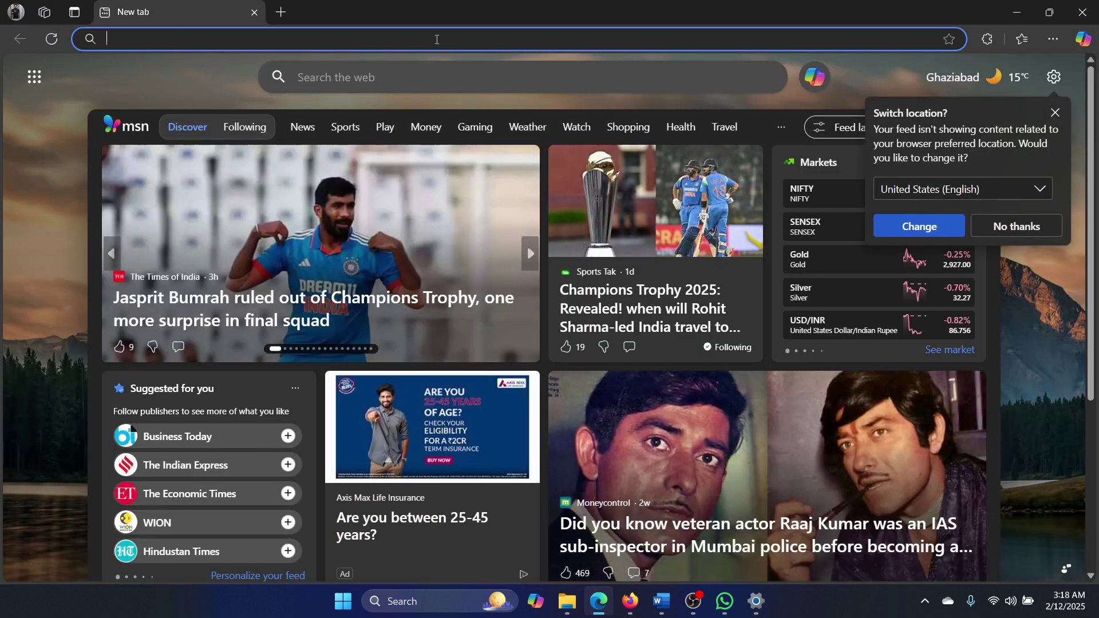
- Search 'chrome download' and open the 'Chrome Web Browser - Download Google Chrome' result
left_click(436, 39)
type("chrome d")
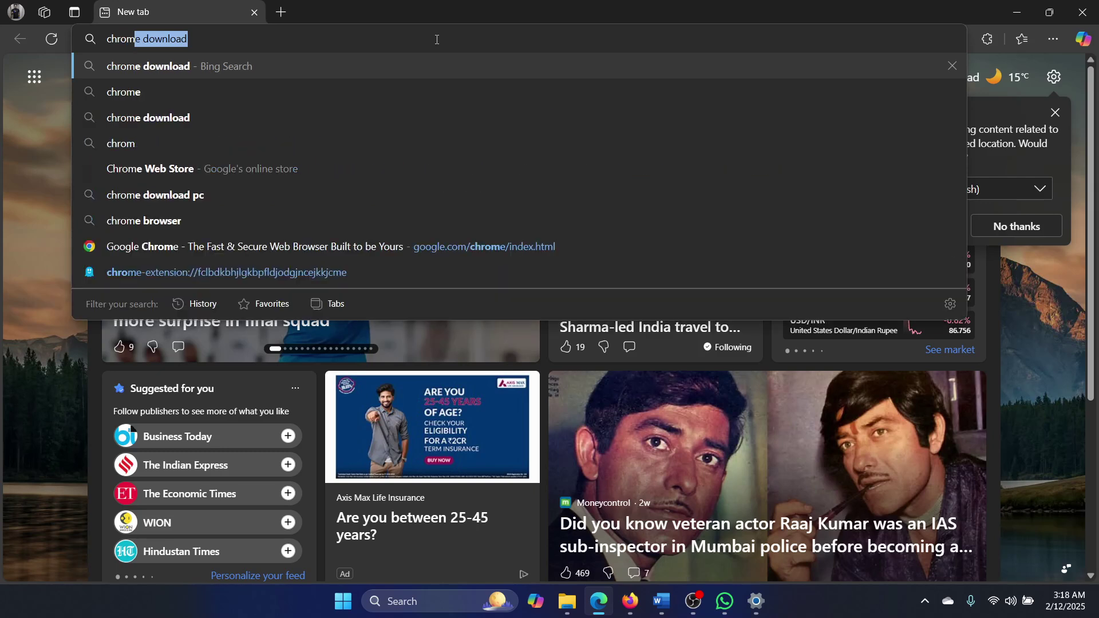
type("ownload")
key("Return")
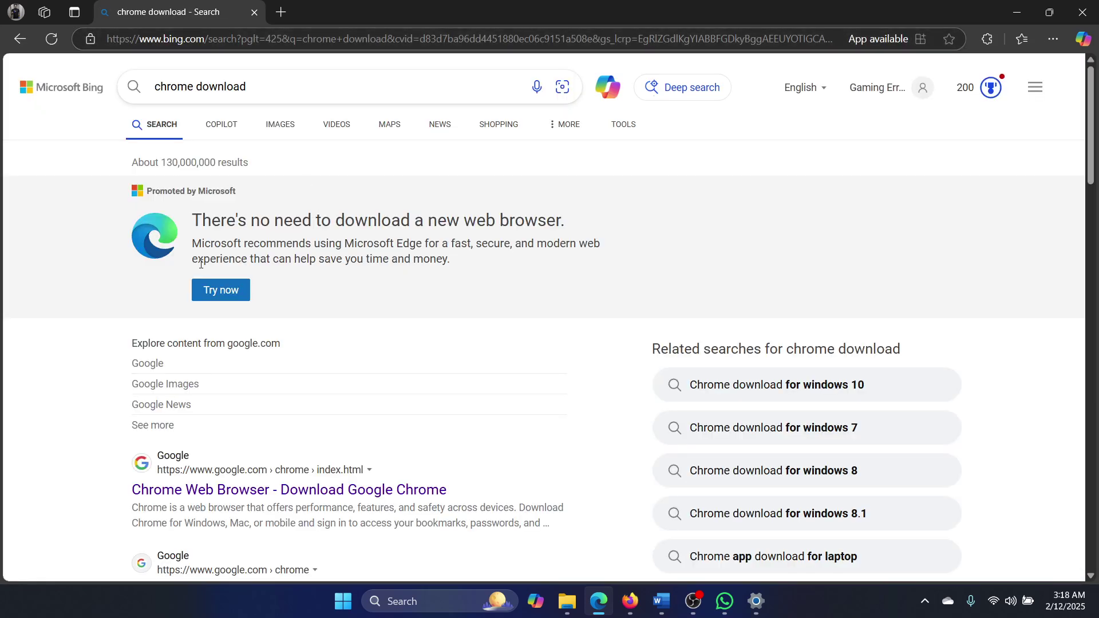
scroll(201, 258, "down", 3)
left_click(201, 207)
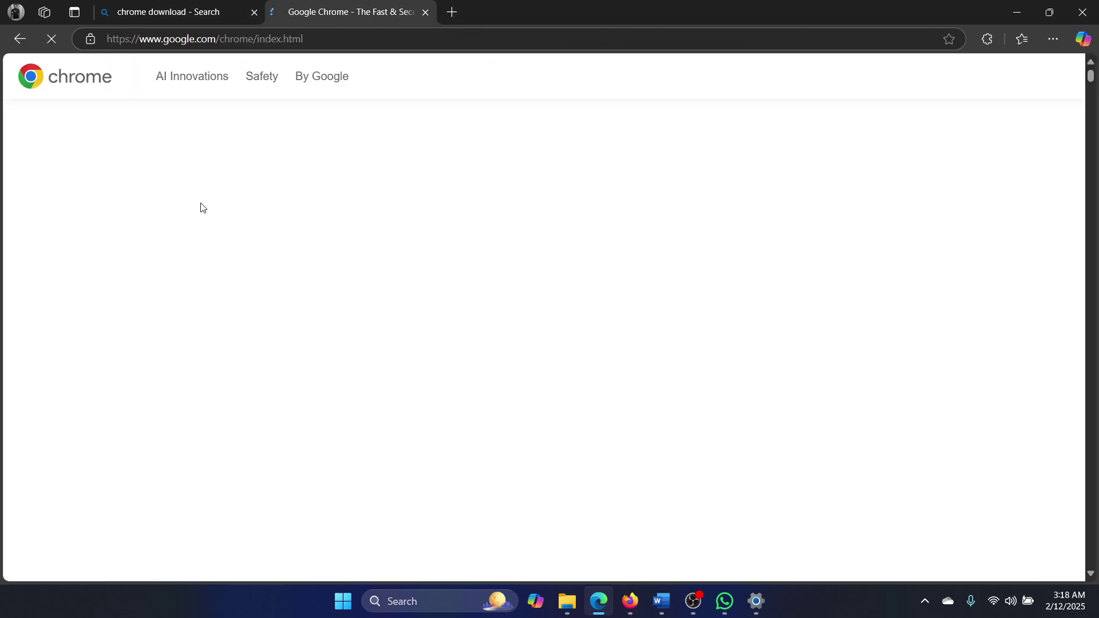
- Download the Chrome installer, dismiss the 'No update' message, and run ChromeSetup (1).exe
left_click(575, 338)
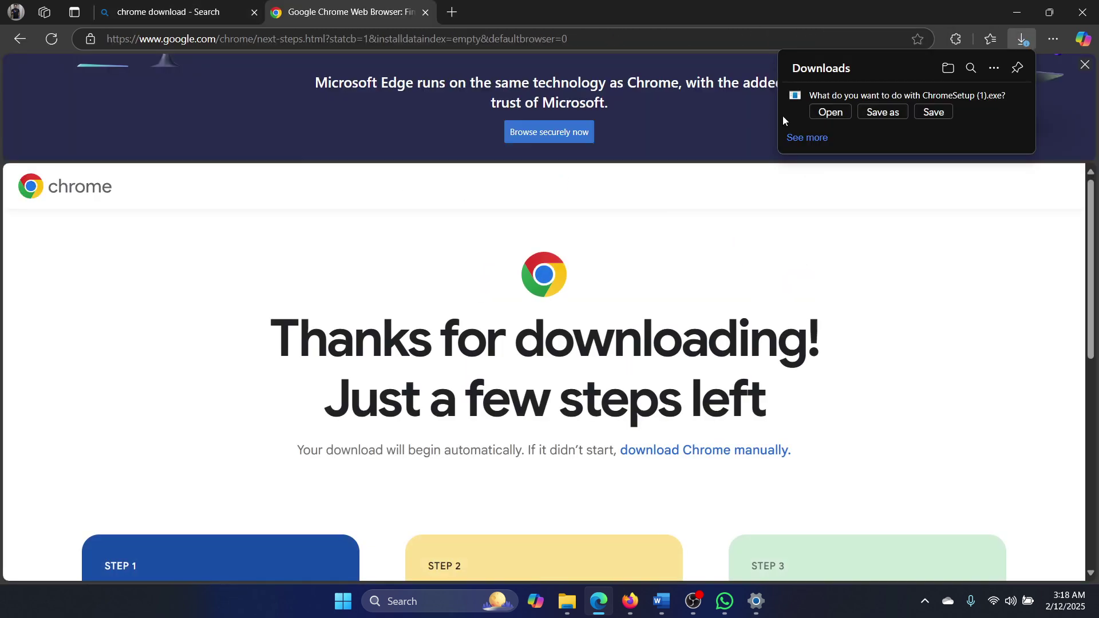
left_click(825, 112)
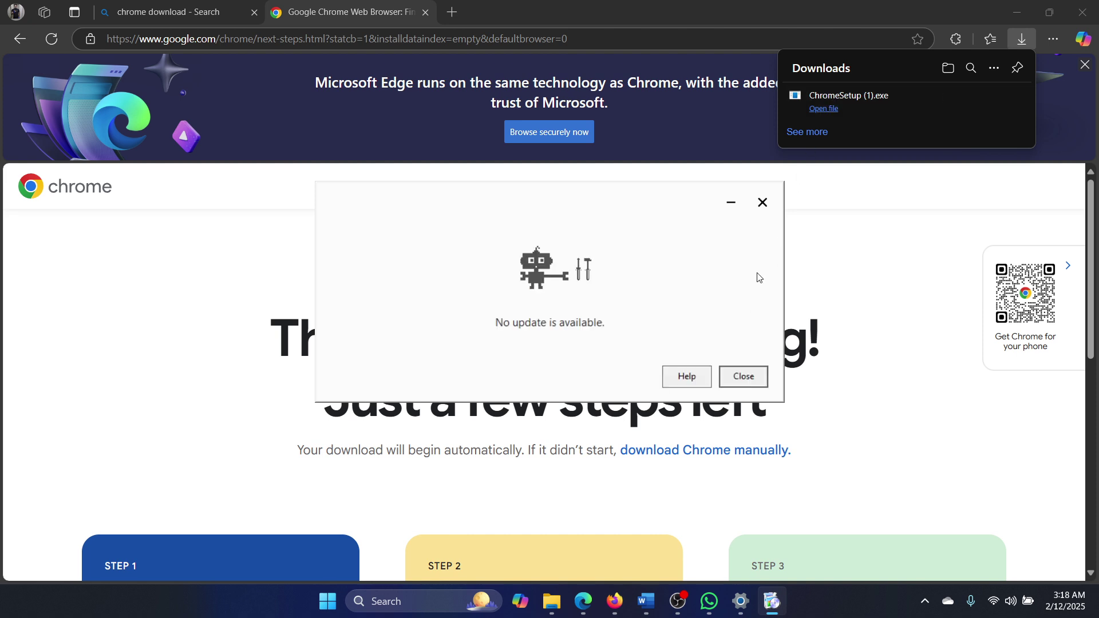
left_click(762, 202)
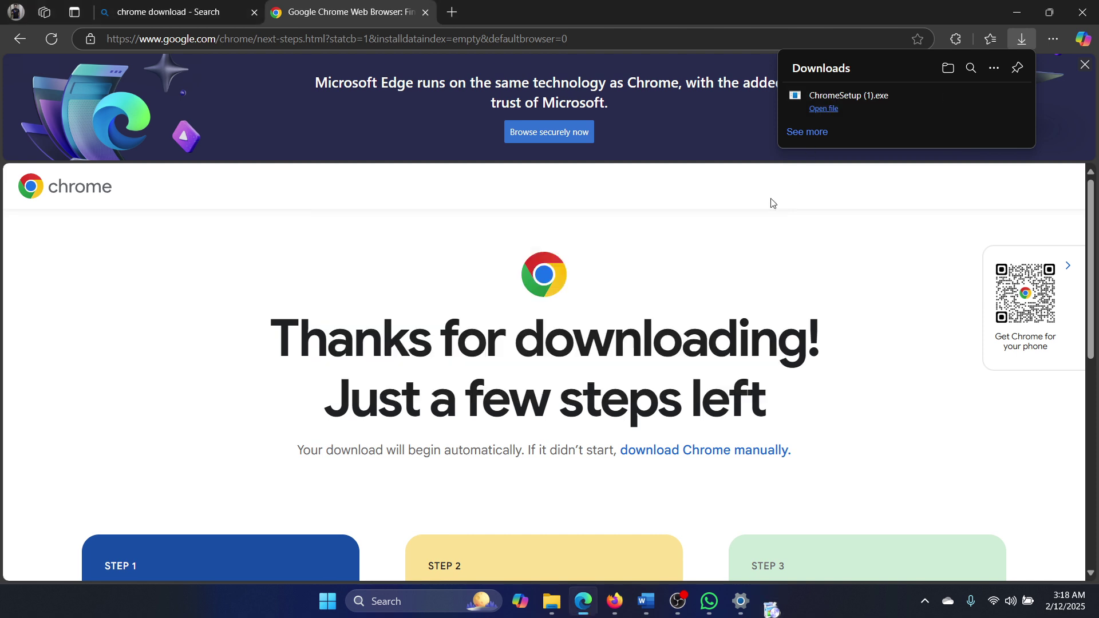
left_click(874, 106)
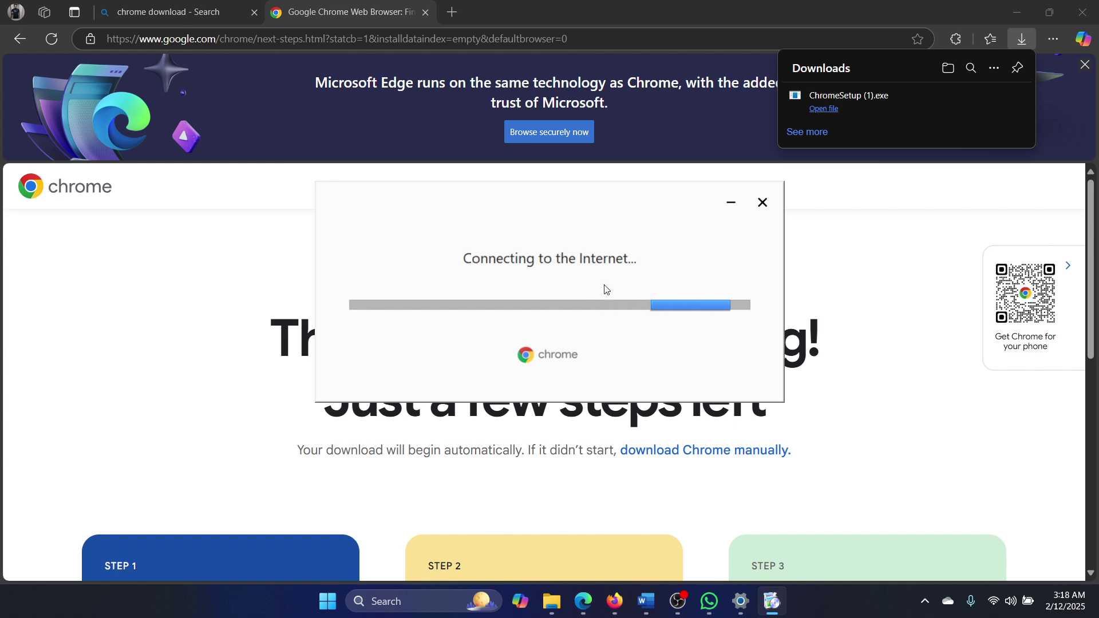
- Dismiss the Downloads flyout and a brief Windows search, leaving the 'Thanks for downloading!' page
left_click(681, 469)
left_click(443, 609)
type("ch")
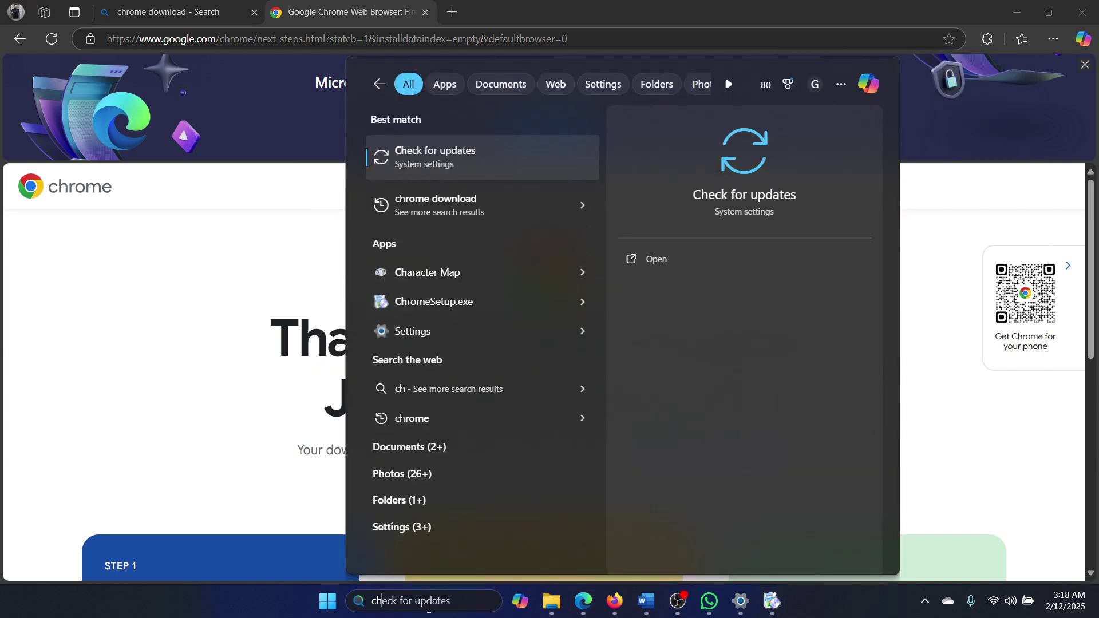
type("r")
left_click(138, 370)
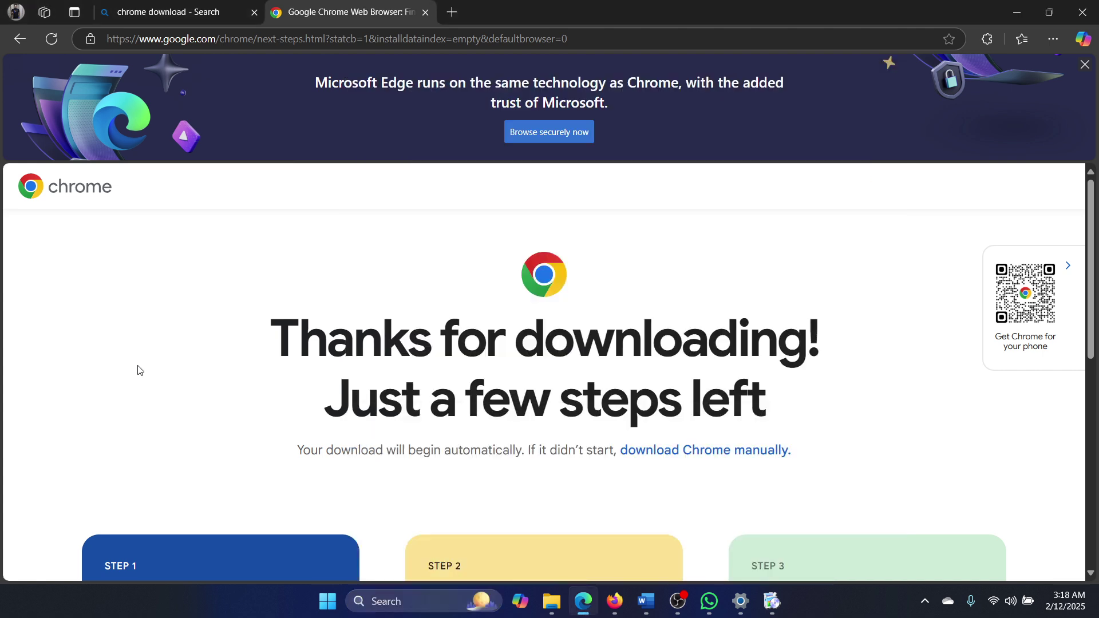